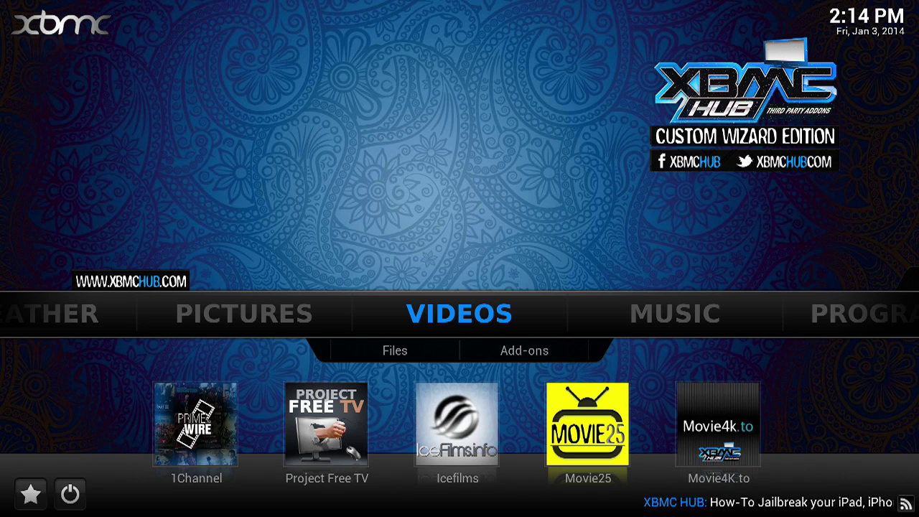
# Step: Open the File Manager from the System section, then return to the home screen
pyautogui.press('Down')
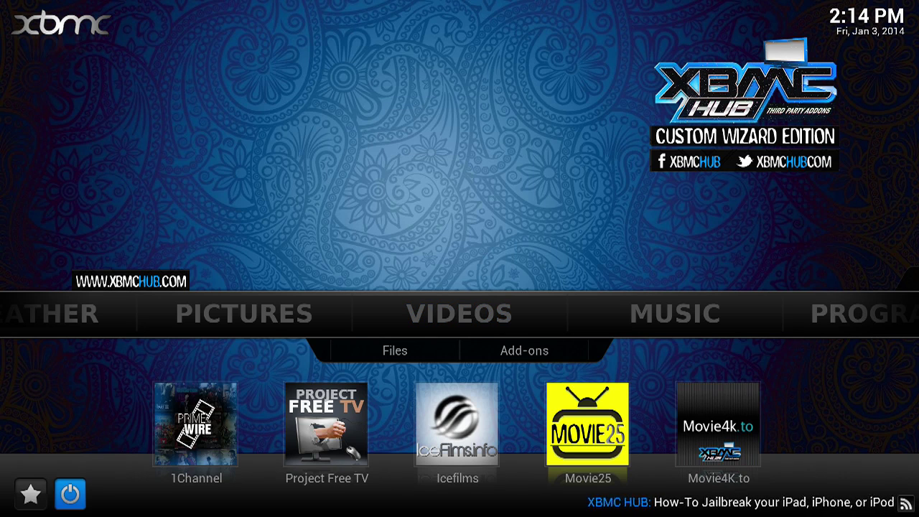
pyautogui.press('Up')
pyautogui.press('Up')
pyautogui.press('Right')
pyautogui.press('Right')
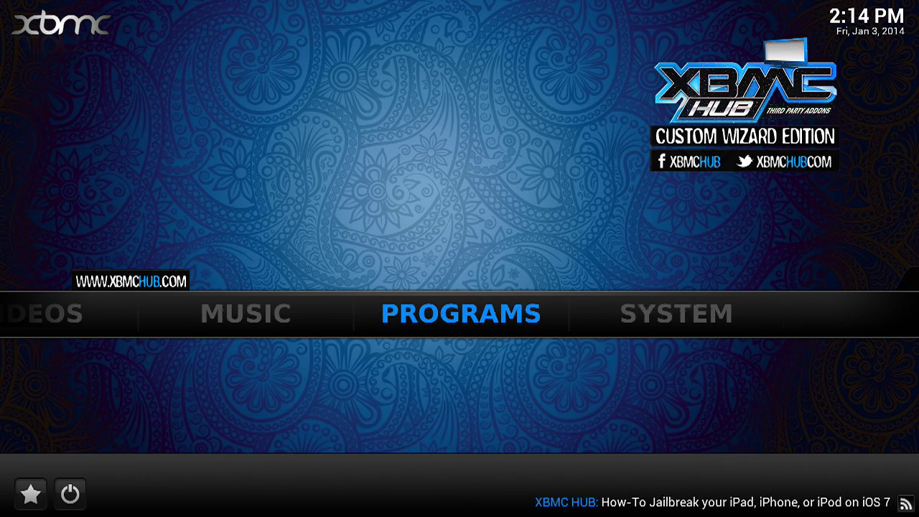
pyautogui.press('Right')
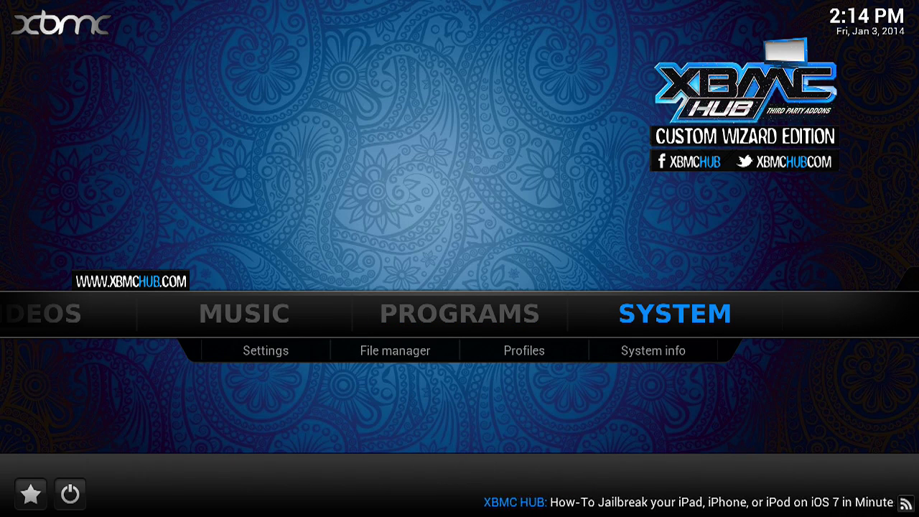
pyautogui.press('Down')
pyautogui.press('Right')
pyautogui.press('Return')
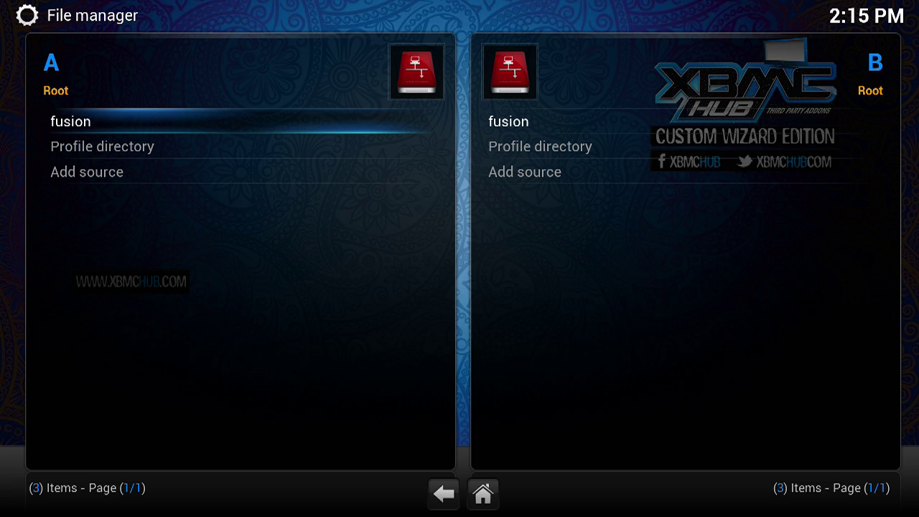
pyautogui.press('Escape')
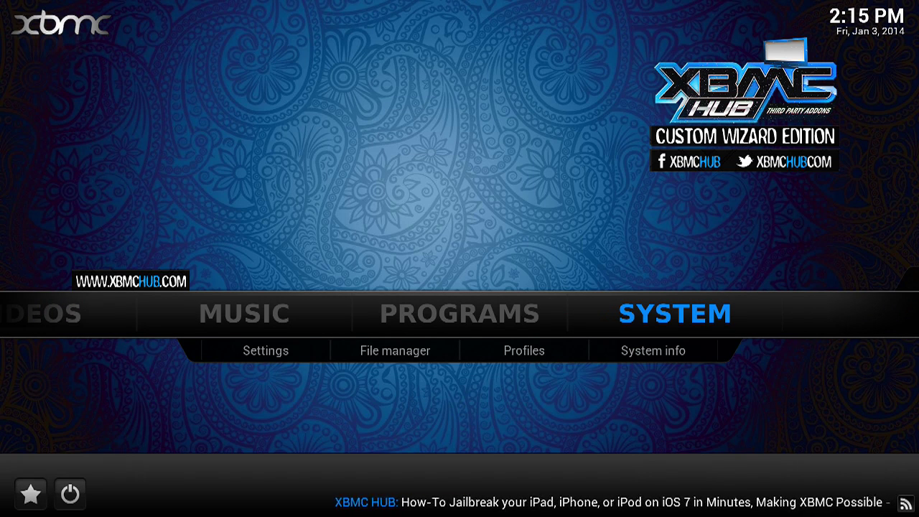
# Step: Open Programs > Program Add-ons, look over the add-on tiles, and launch XBMC Fresh Start
pyautogui.press('Left')
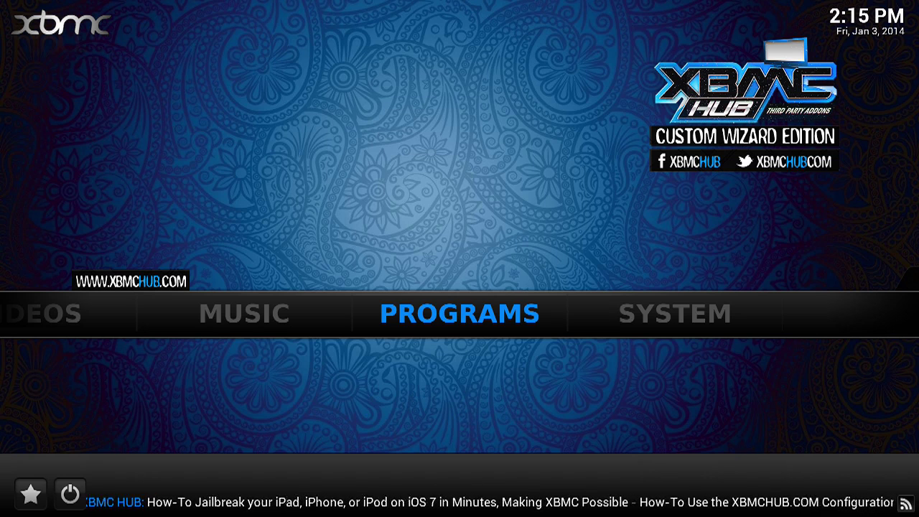
pyautogui.press('Return')
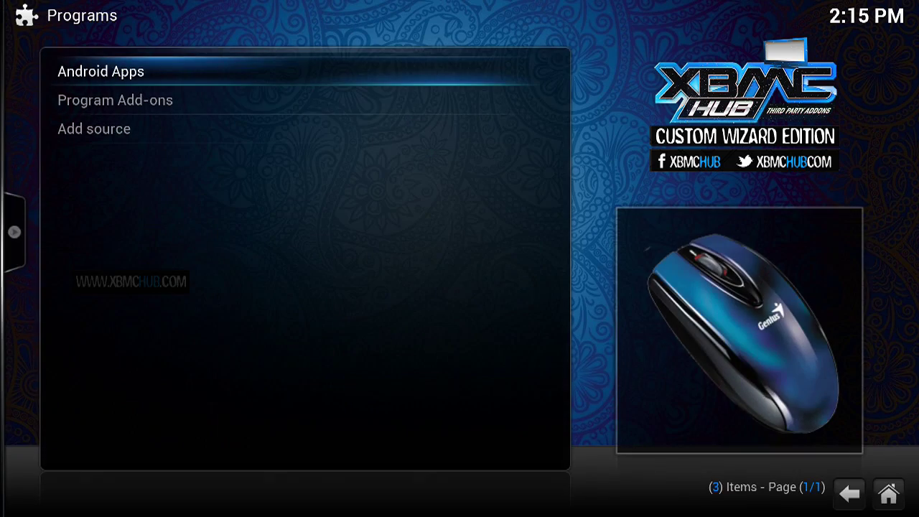
pyautogui.press('Down')
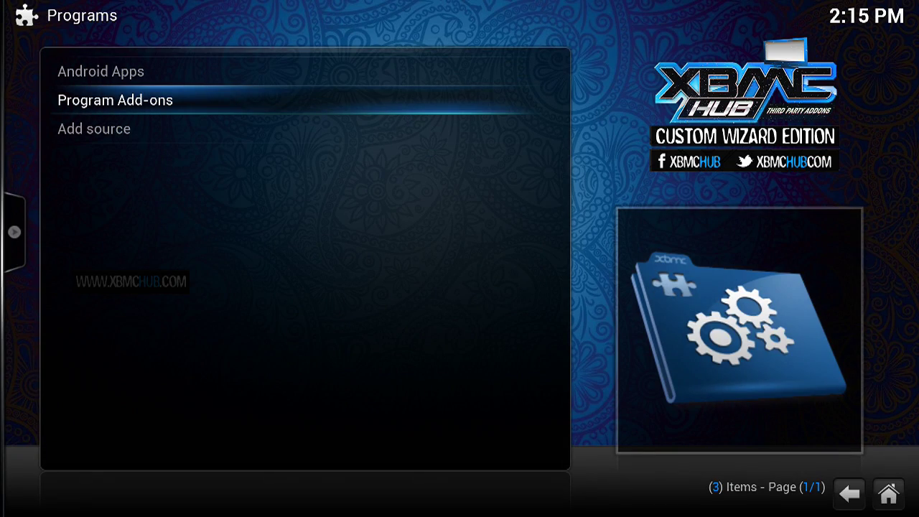
pyautogui.press('Return')
pyautogui.press('Right')
pyautogui.press('Right')
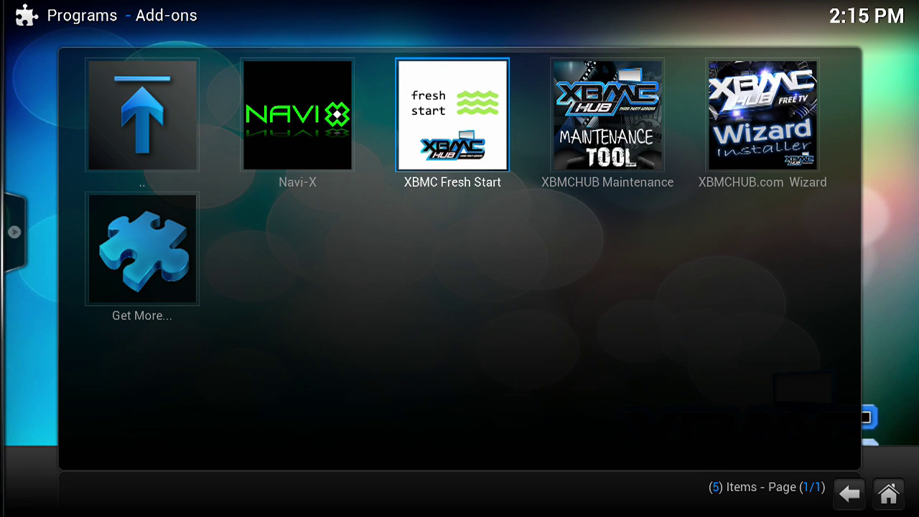
pyautogui.press('Right')
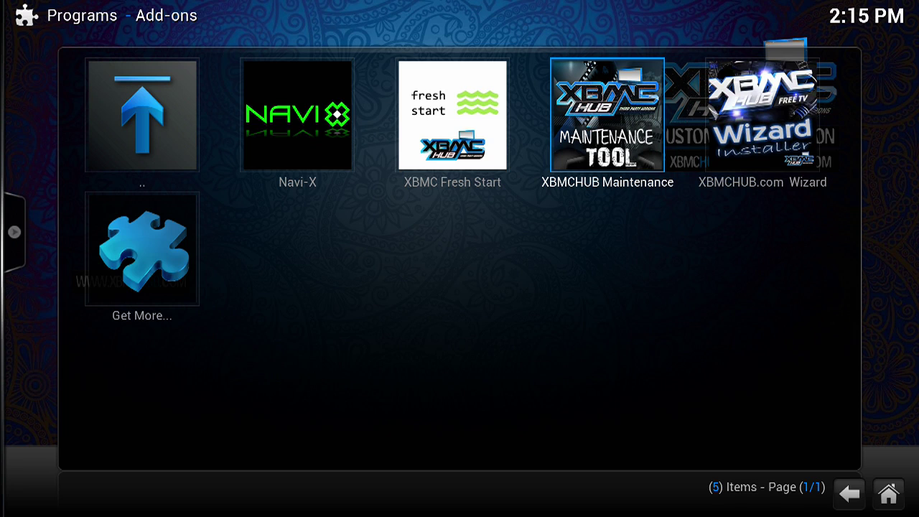
pyautogui.press('Right')
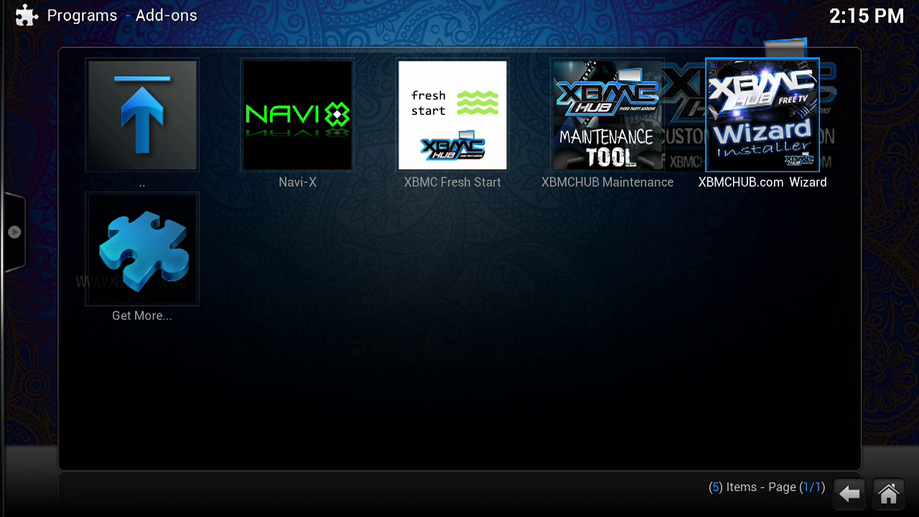
pyautogui.press('Left')
pyautogui.press('Left')
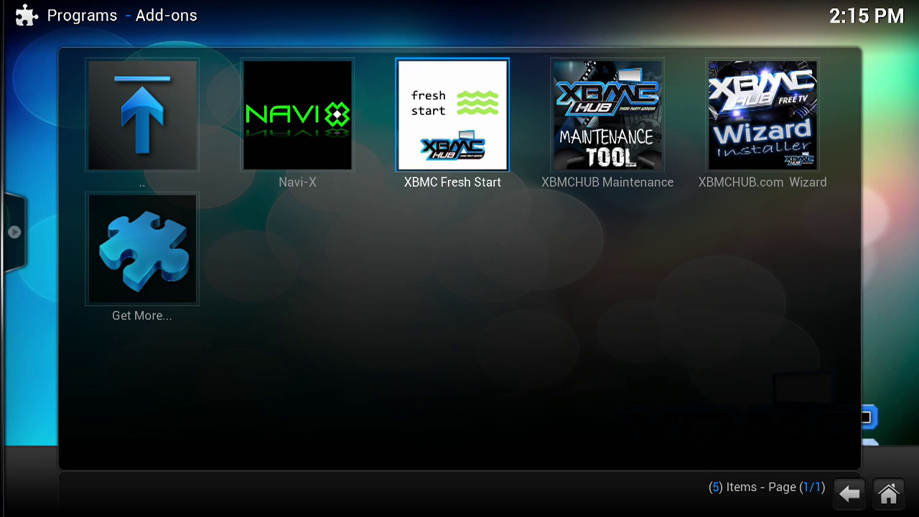
pyautogui.press('Return')
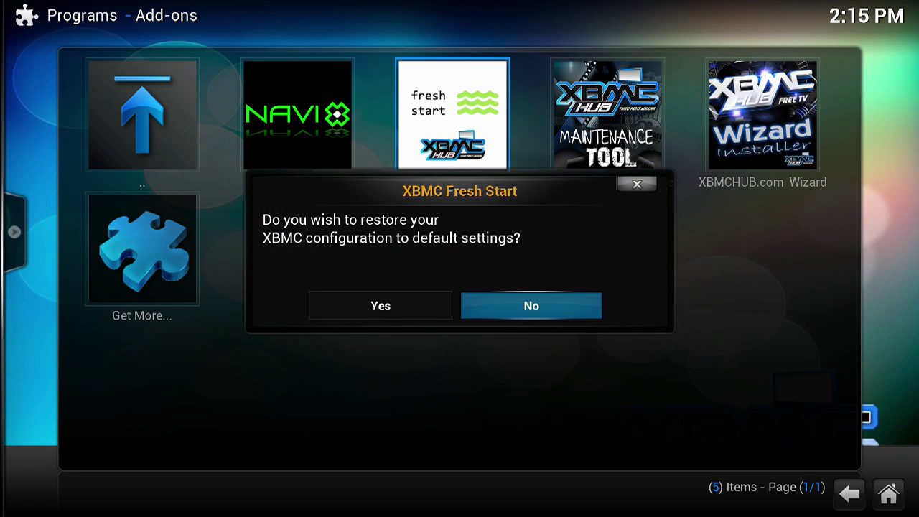
# Step: Confirm Yes to restore defaults, then back out to the home screen once Fresh Start reports Done
pyautogui.press('Left')
pyautogui.press('Return')
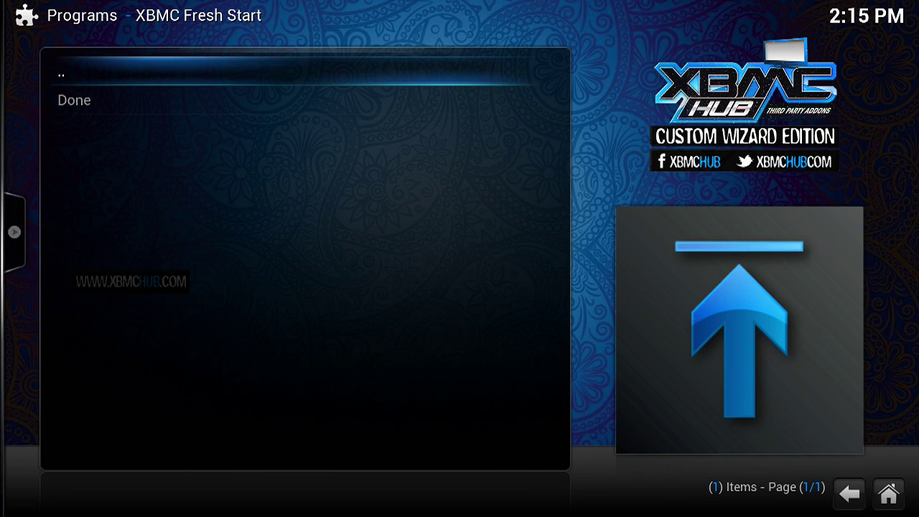
pyautogui.click(74, 100)
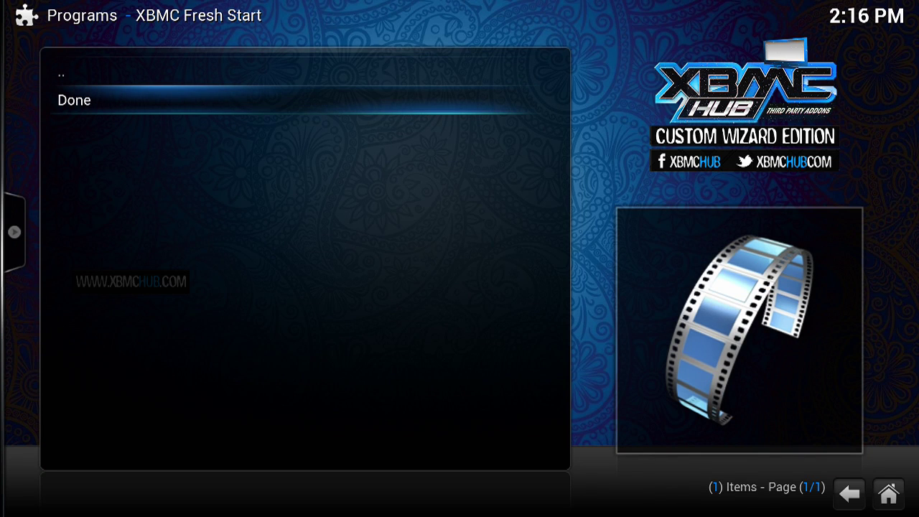
pyautogui.press('BackSpace')
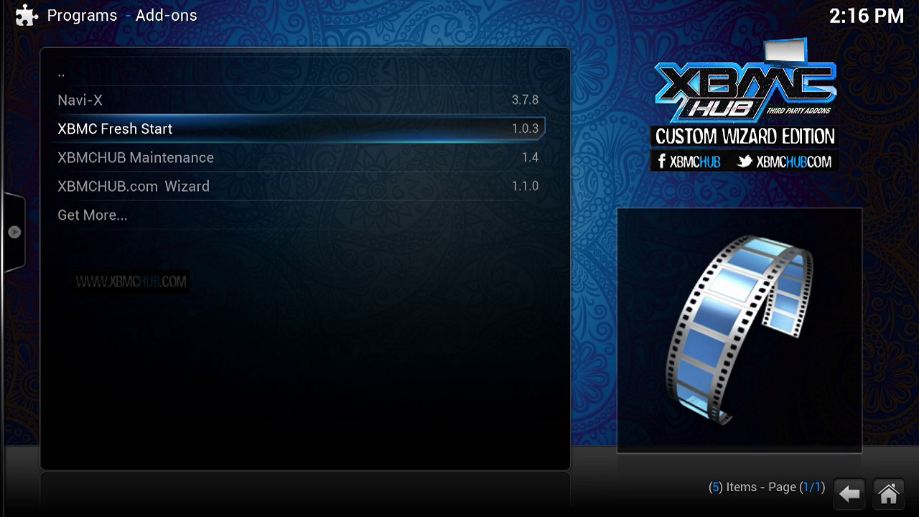
pyautogui.press('BackSpace')
pyautogui.press('BackSpace')
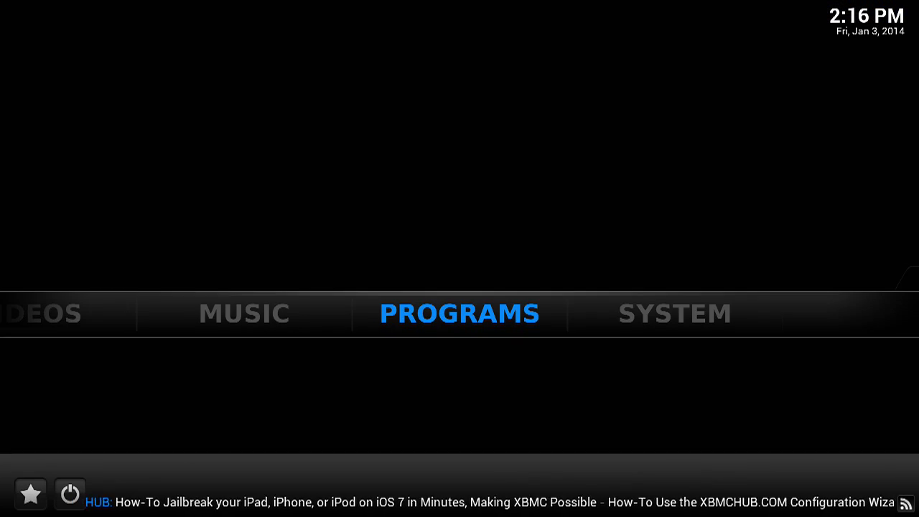
# Step: Restart XBMC from the power options on the home menu
pyautogui.press('Left')
pyautogui.press('Left')
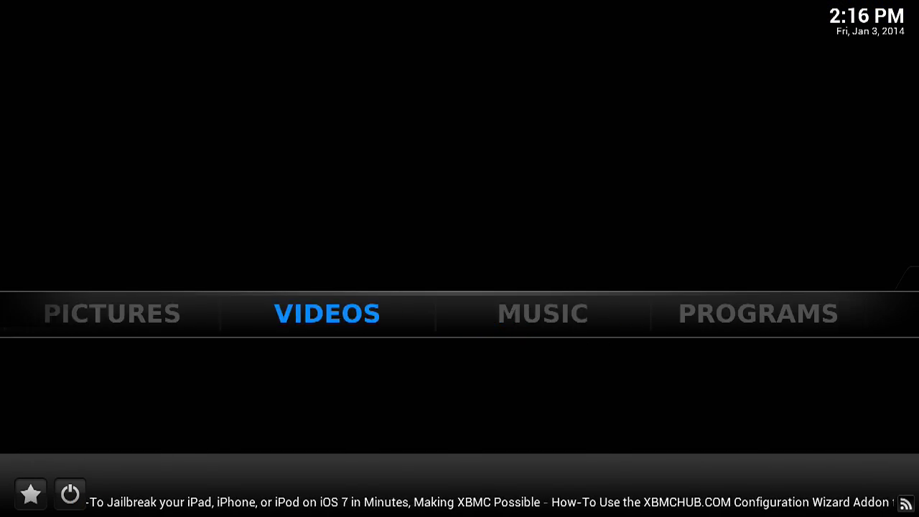
pyautogui.press('Down')
pyautogui.press('Down')
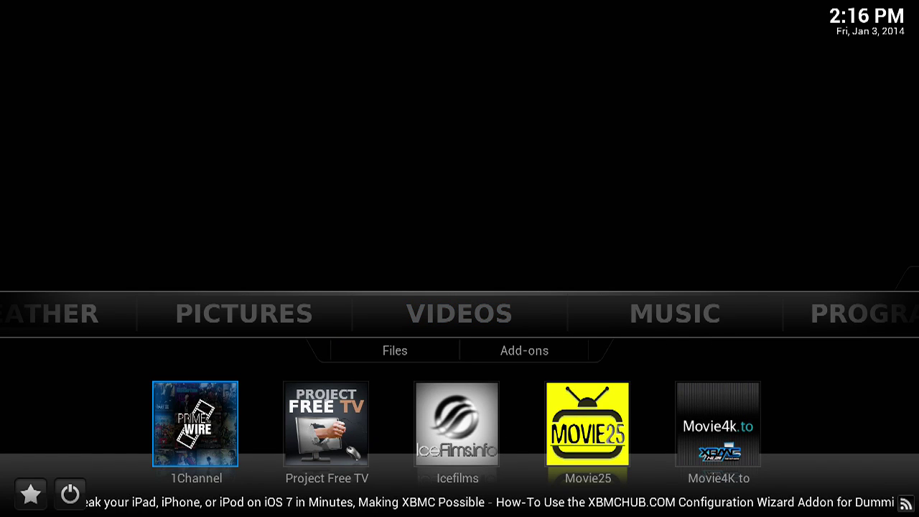
pyautogui.press('Down')
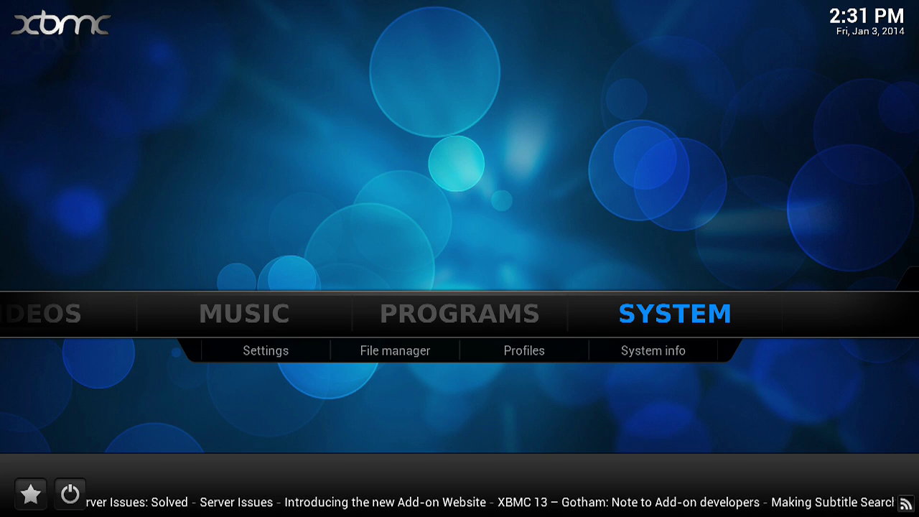
pyautogui.press('Left')
# Step: Open the add-on settings from the home menu
pyautogui.press('Return')
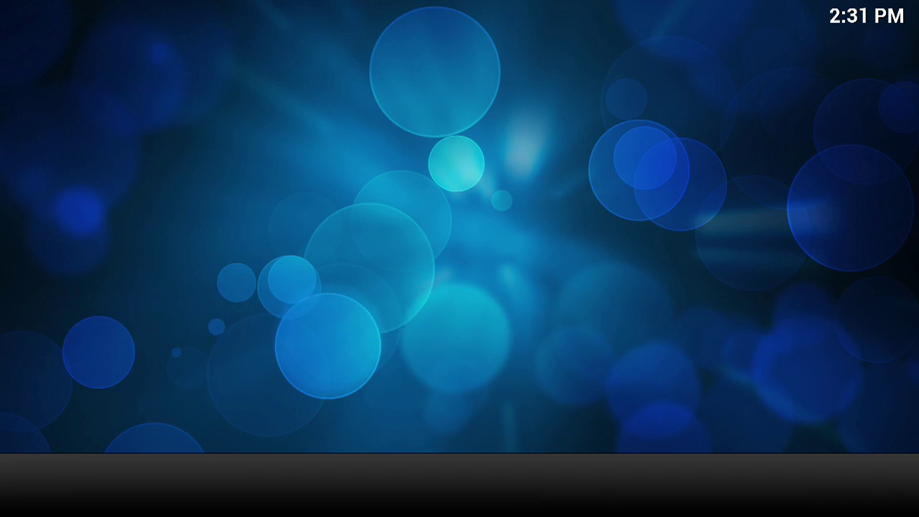
pyautogui.press('Escape')
pyautogui.press('Right')
pyautogui.press('Return')
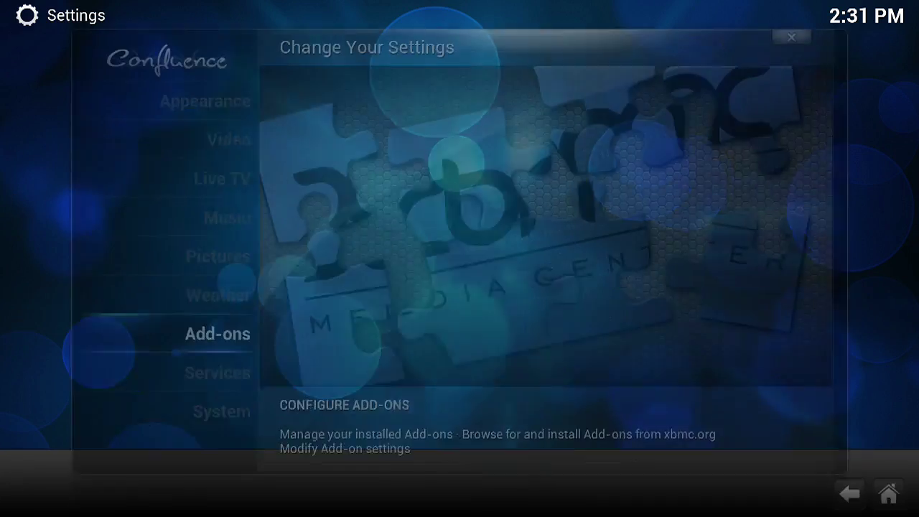
pyautogui.press('Return')
# Step: In Install from zip file, browse the fusion source's hub-wizard folder to the HUB Wizard zip
pyautogui.press('Return')
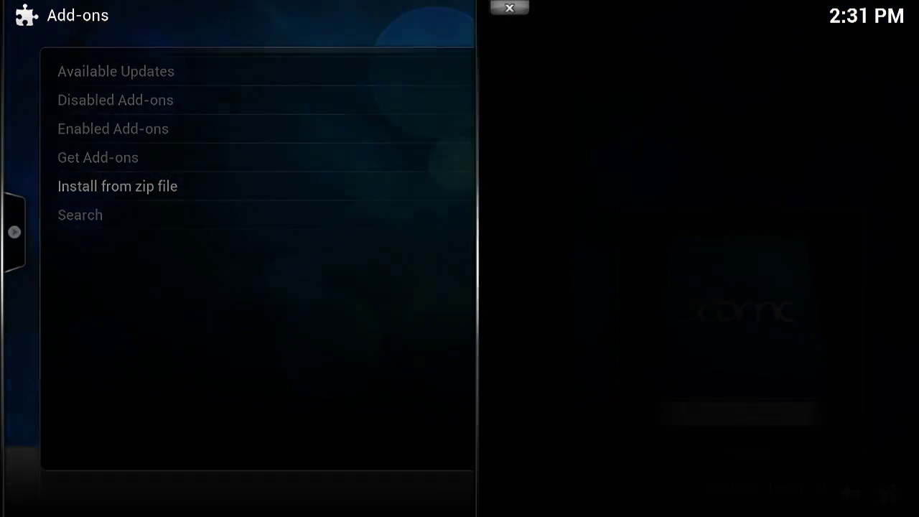
pyautogui.press('Down')
pyautogui.press('Down')
pyautogui.press('Return')
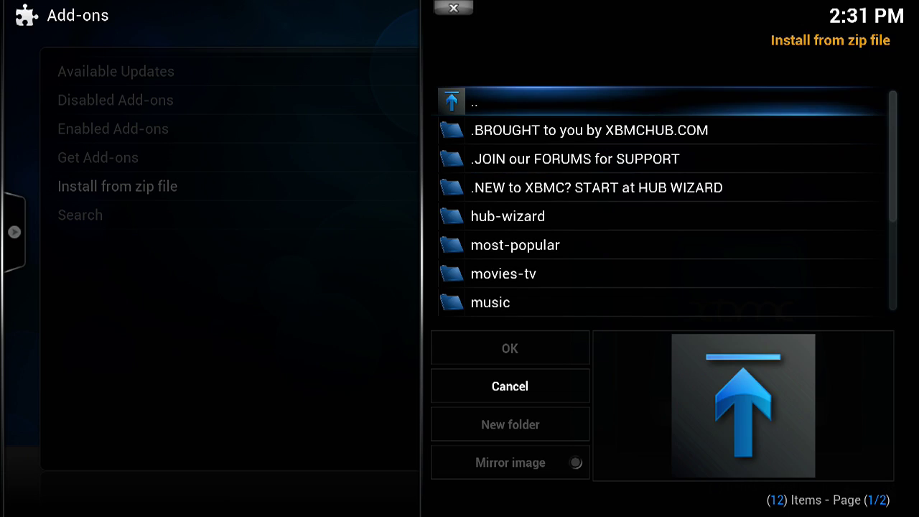
pyautogui.press('Down')
pyautogui.press('Down')
pyautogui.press('Down')
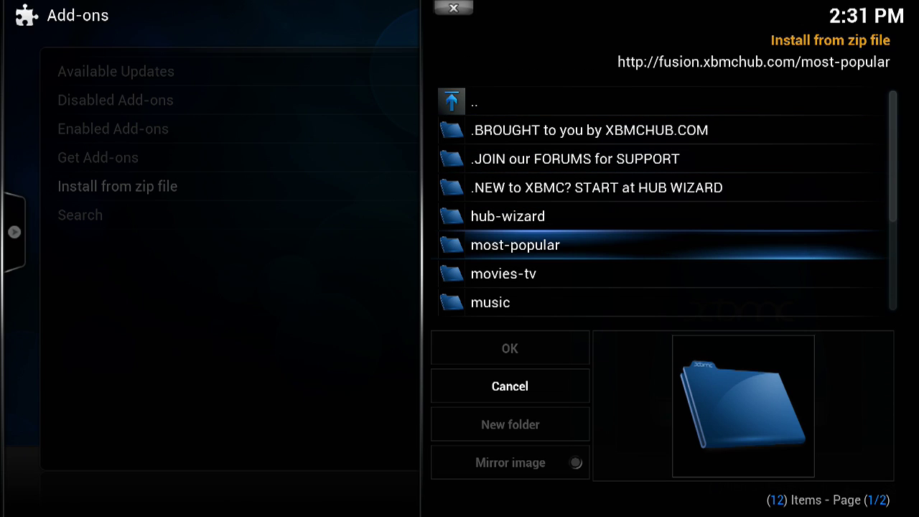
pyautogui.press('Up')
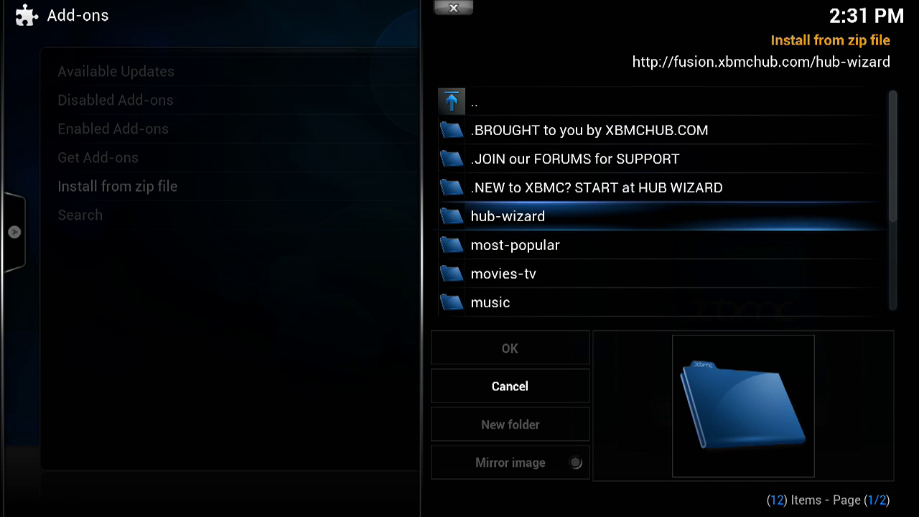
pyautogui.press('Down')
pyautogui.press('Up')
pyautogui.press('Return')
pyautogui.press('Down')
pyautogui.press('Down')
pyautogui.press('Down')
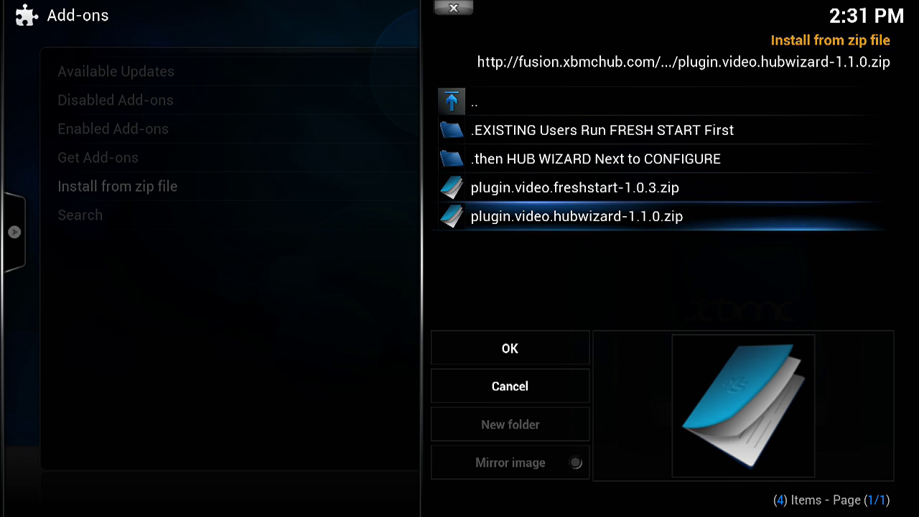
# Step: Back out of the zip browser to the home menu and open Programs
pyautogui.press('BackSpace')
pyautogui.press('BackSpace')
pyautogui.press('BackSpace')
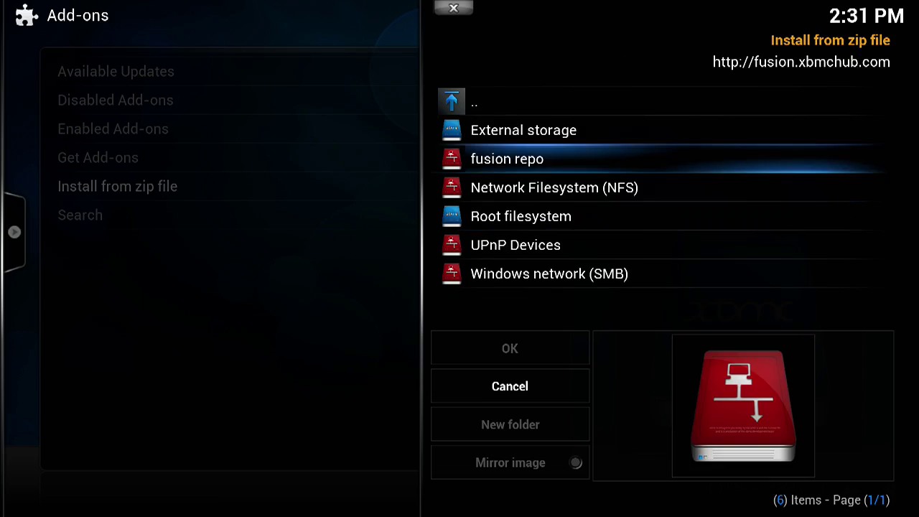
pyautogui.press('BackSpace')
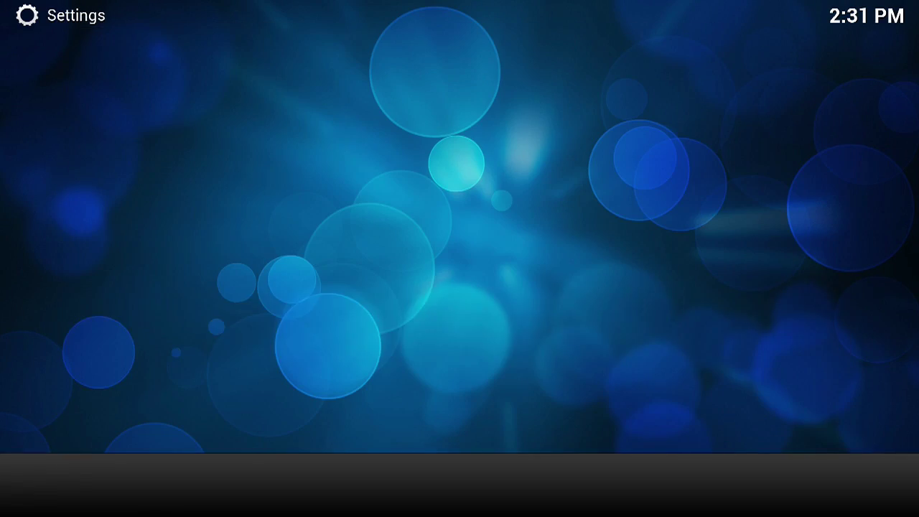
pyautogui.press('Left')
pyautogui.press('Return')
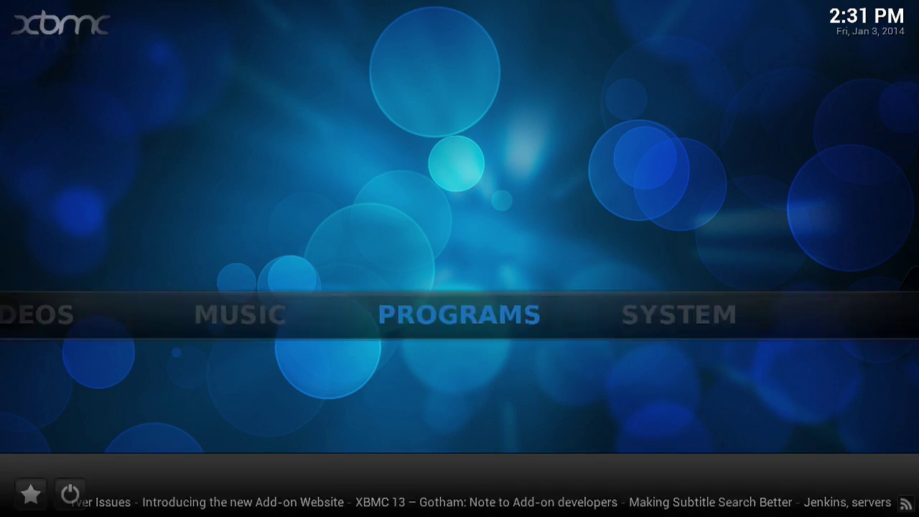
# Step: Launch the XBMCHUB.com Wizard from the program add-ons list
pyautogui.press('Return')
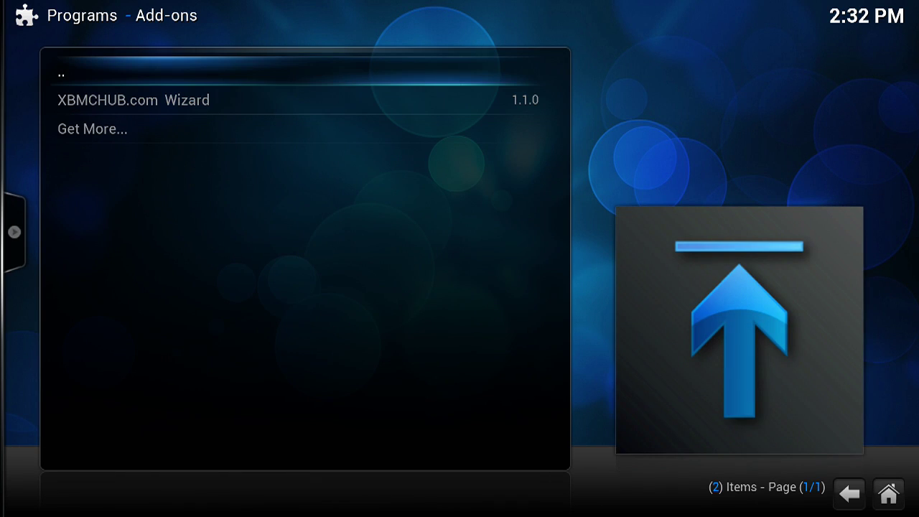
pyautogui.click(133, 99)
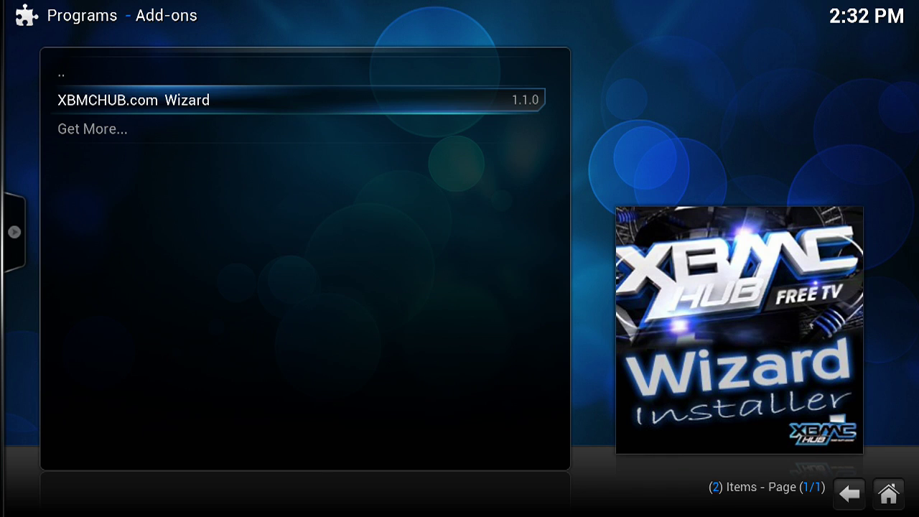
pyautogui.press('Return')
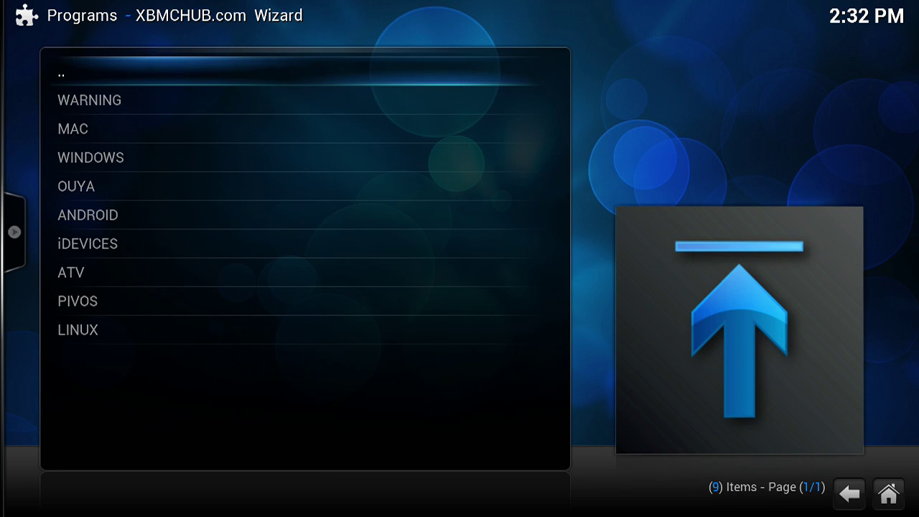
# Step: Choose the OUYA setup and set the customize-selection prompt to Yes
pyautogui.press('Down')
pyautogui.press('Down')
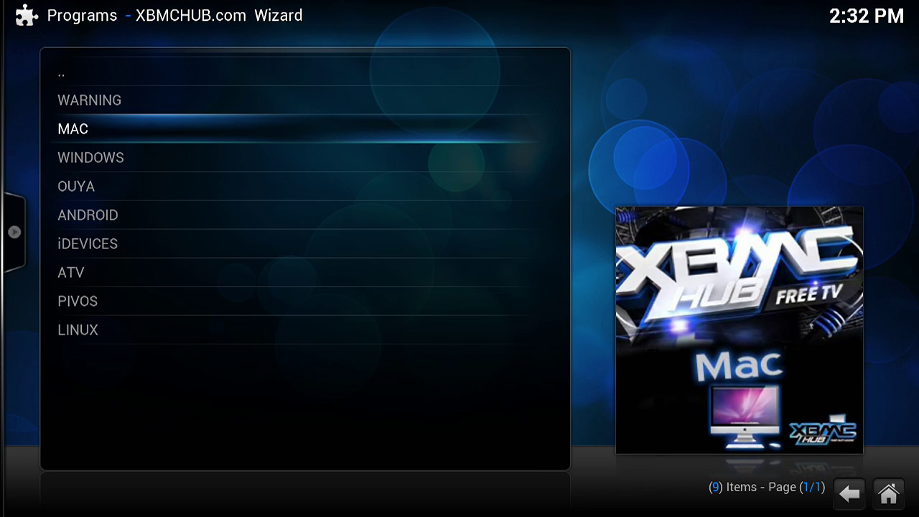
pyautogui.press('Down')
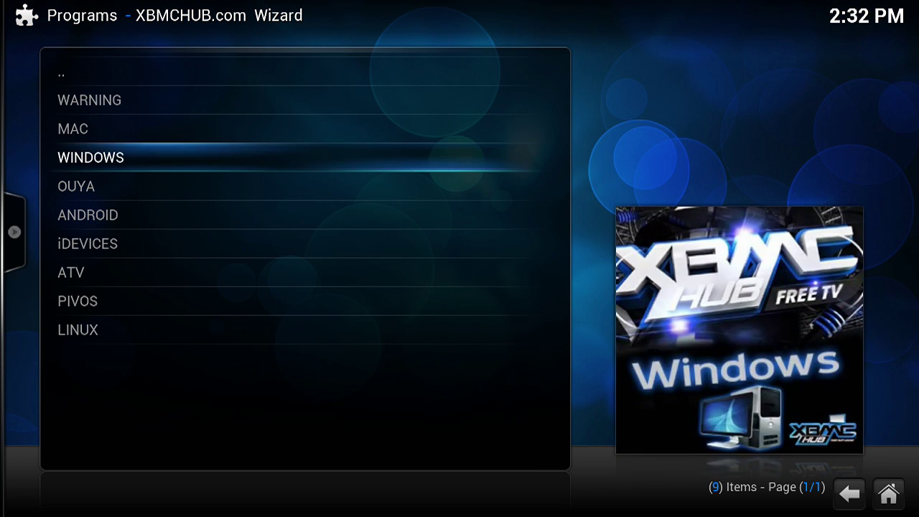
pyautogui.press('Down')
pyautogui.press('Down')
pyautogui.press('Down')
pyautogui.press('Up')
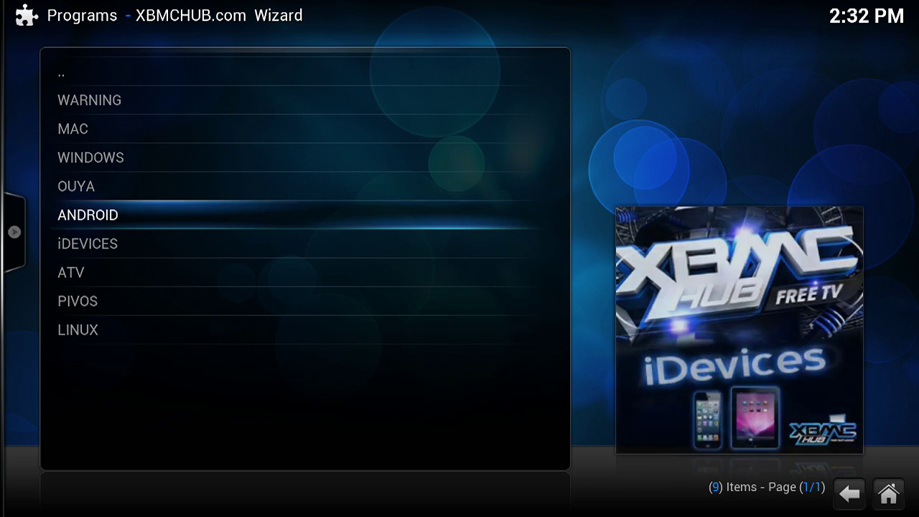
pyautogui.press('Up')
pyautogui.press('Return')
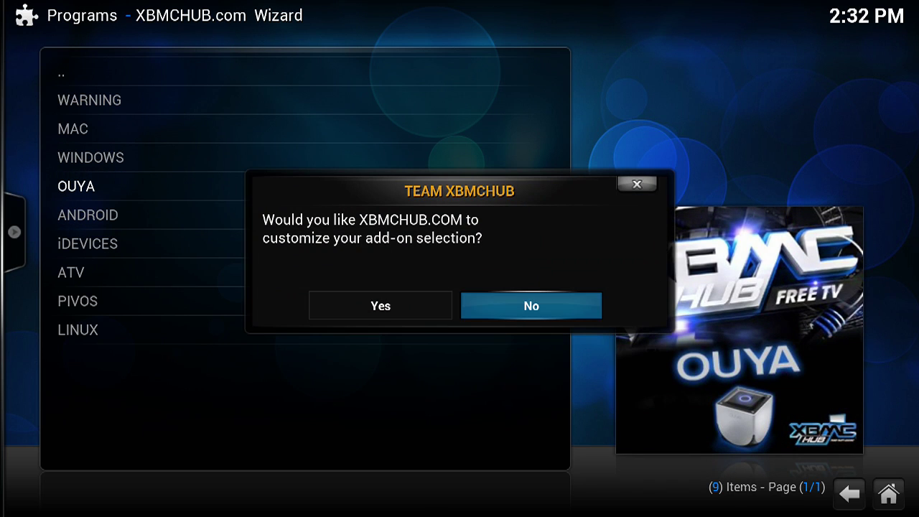
pyautogui.press('Left')
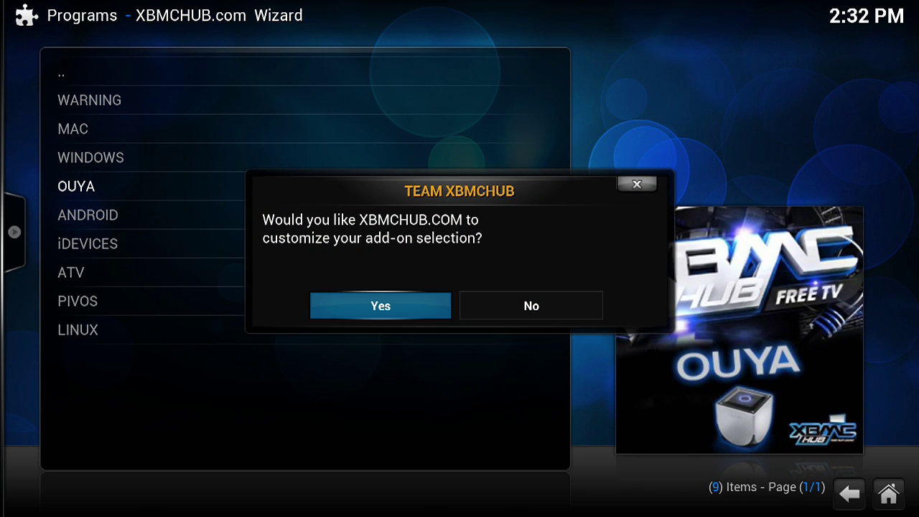
# Step: Accept the customized selection so the Hub Wizard downloads and installs the video add-ons
pyautogui.press('Return')
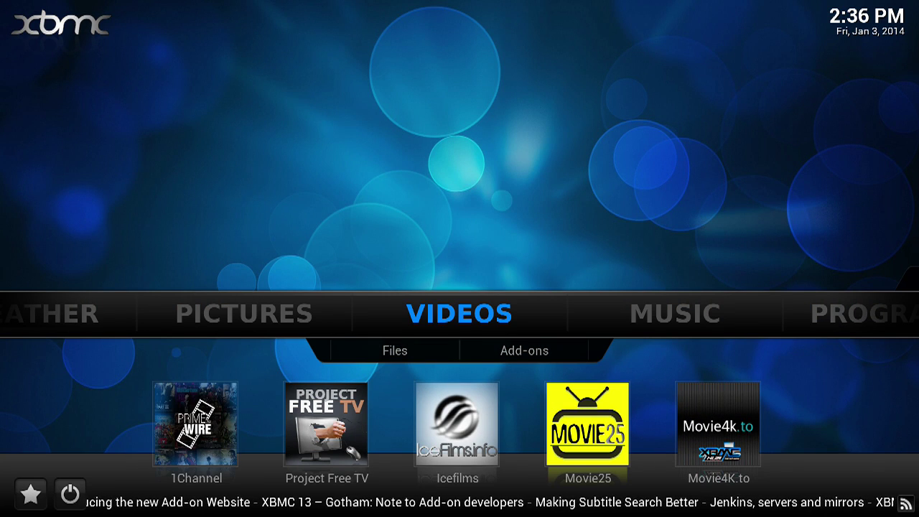
# Step: Open the 1Channel add-on under Videos and dismiss the PrimeWire changelog
pyautogui.press('Down')
pyautogui.press('Down')
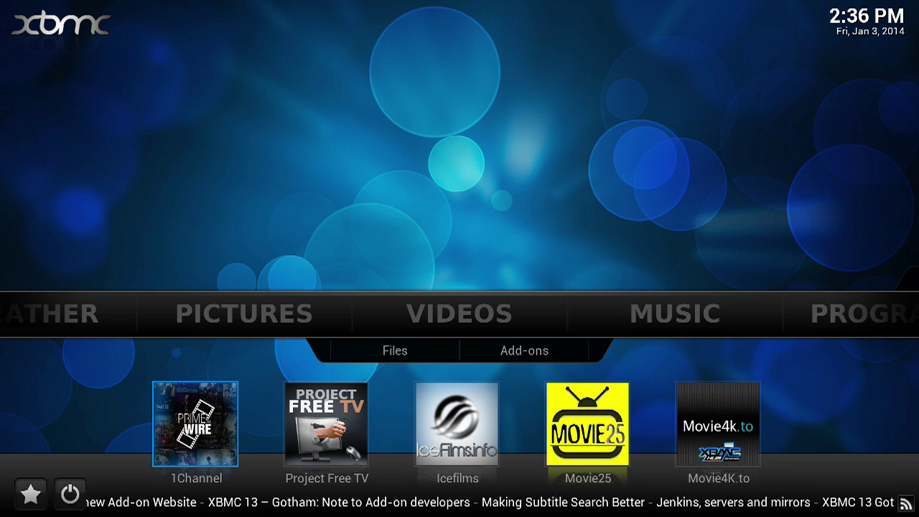
pyautogui.press('Right')
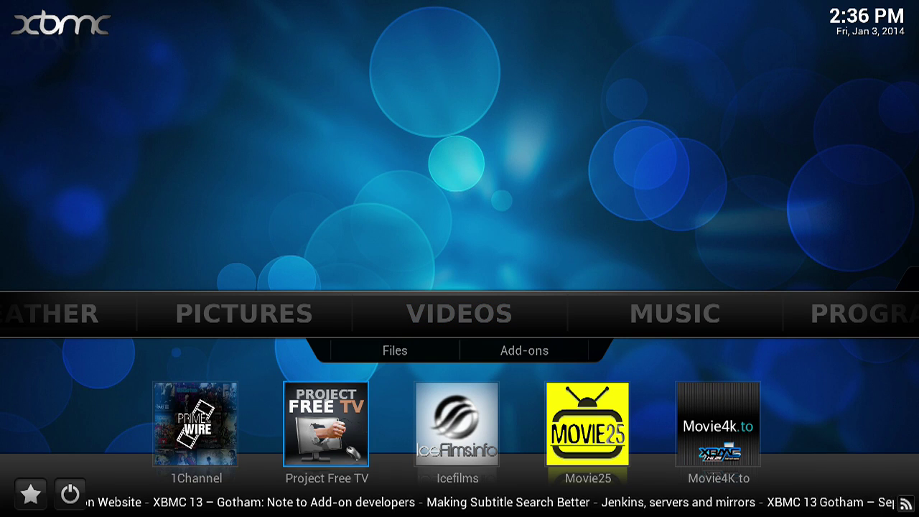
pyautogui.press('Right')
pyautogui.press('Left')
pyautogui.press('Left')
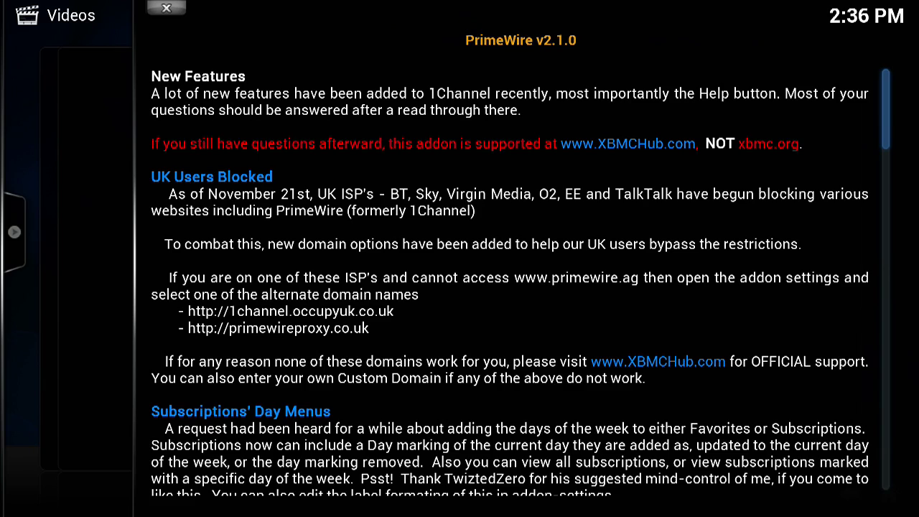
pyautogui.press('Escape')
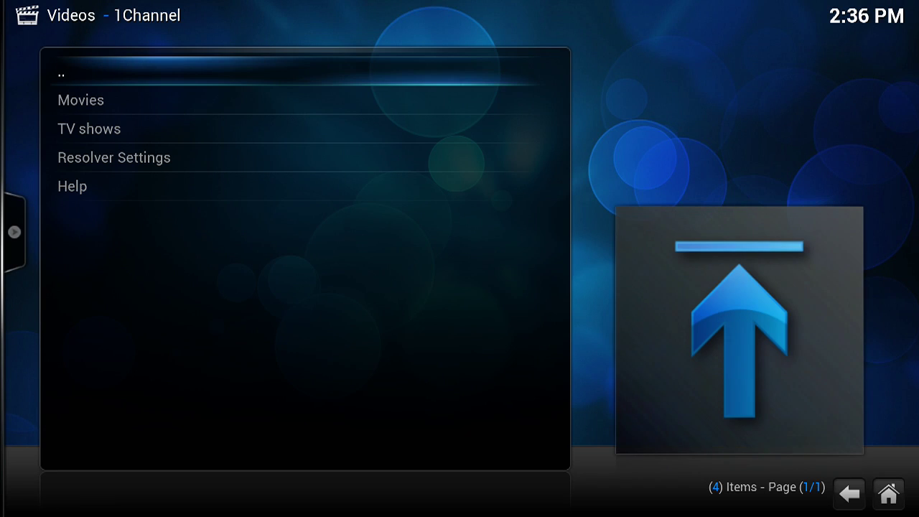
# Step: Open Movies > Most Popular and select Ted (2012)
pyautogui.press('Down')
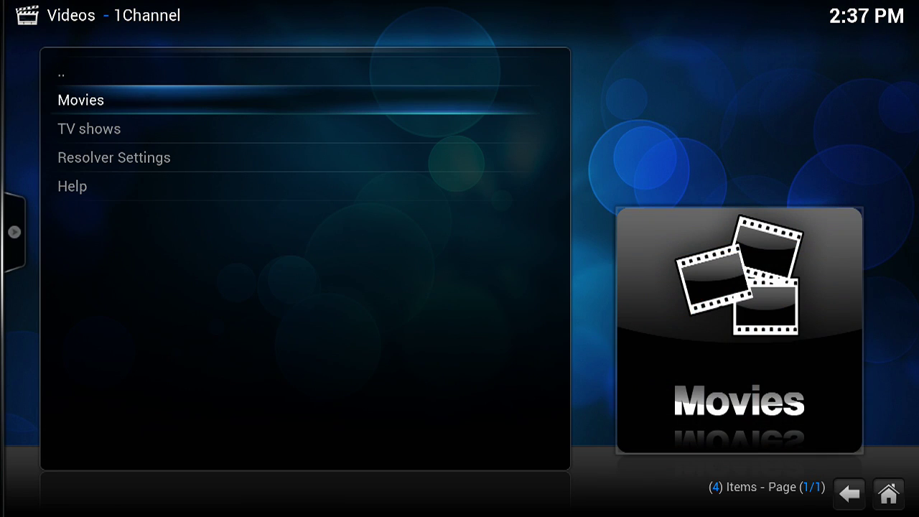
pyautogui.press('Return')
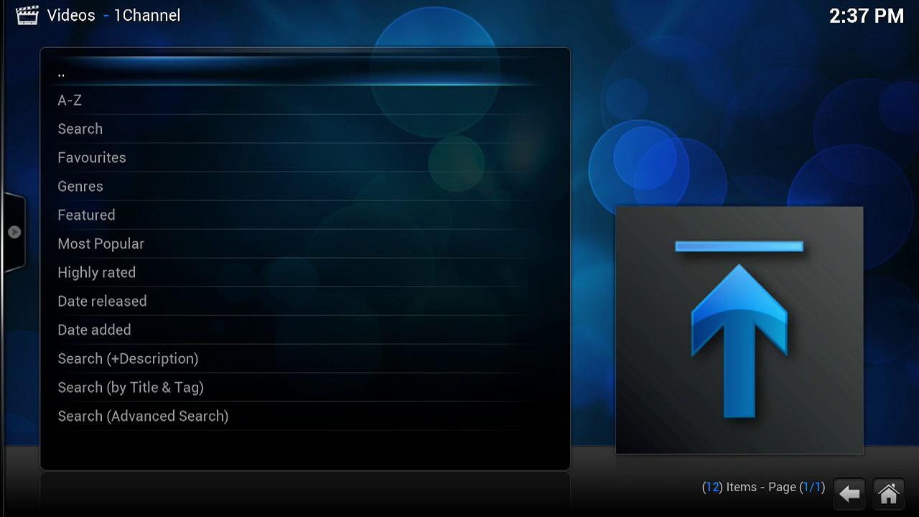
pyautogui.press('Down')
pyautogui.press('Down')
pyautogui.press('Down')
pyautogui.press('Down')
pyautogui.press('Down')
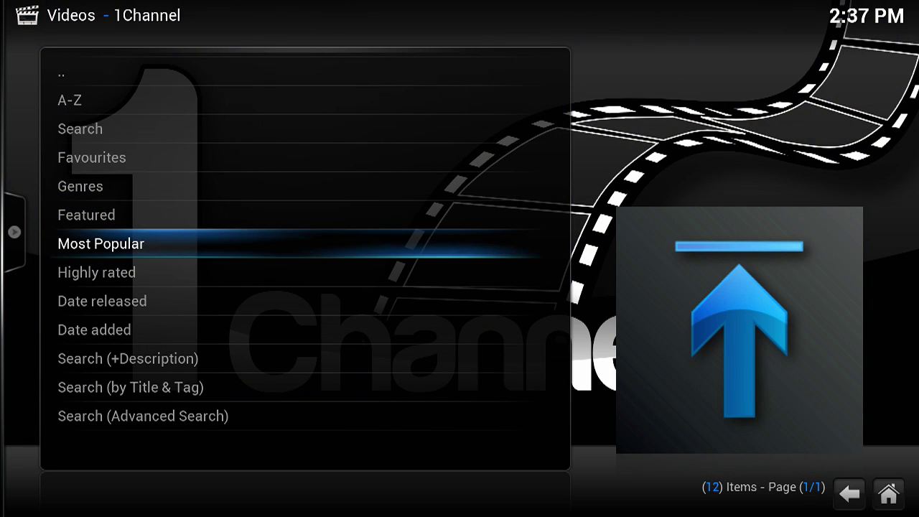
pyautogui.press('Return')
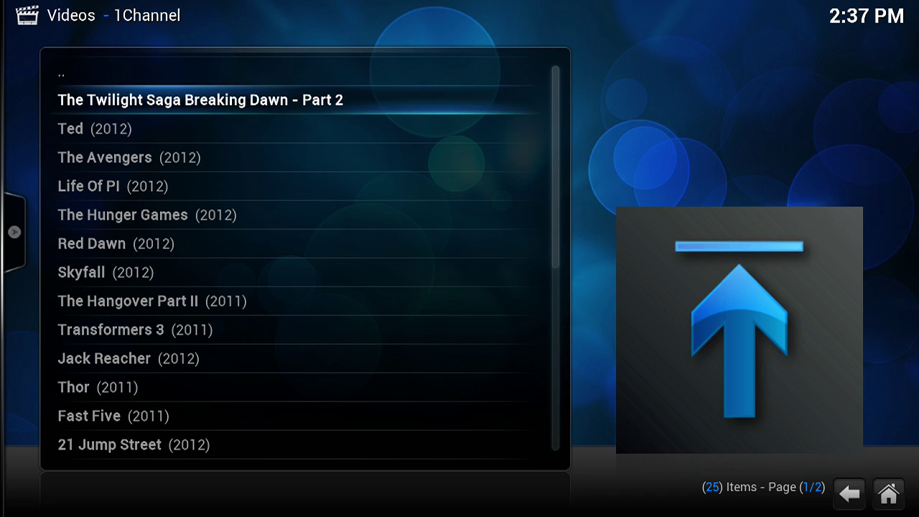
pyautogui.click(93, 129)
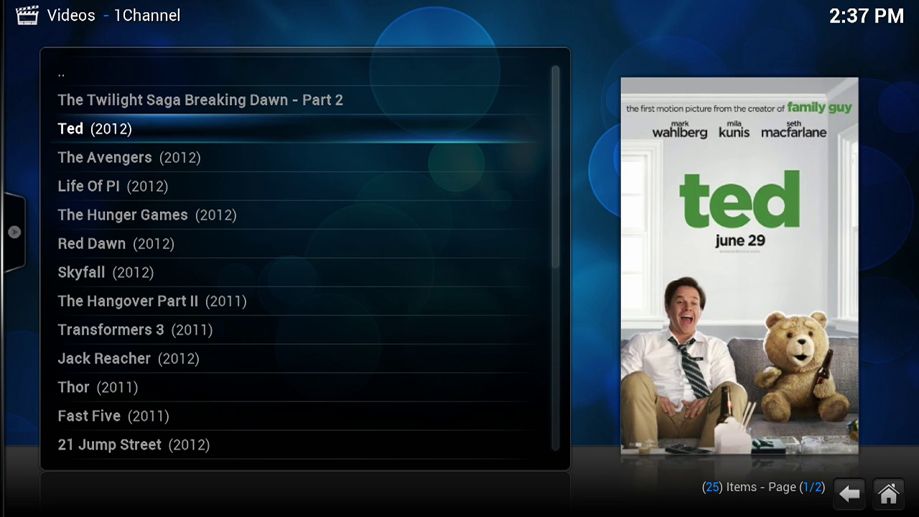
# Step: Open The Avengers (2012), browse its 37 DVD source links, then back out to the category menu
pyautogui.click(104, 157)
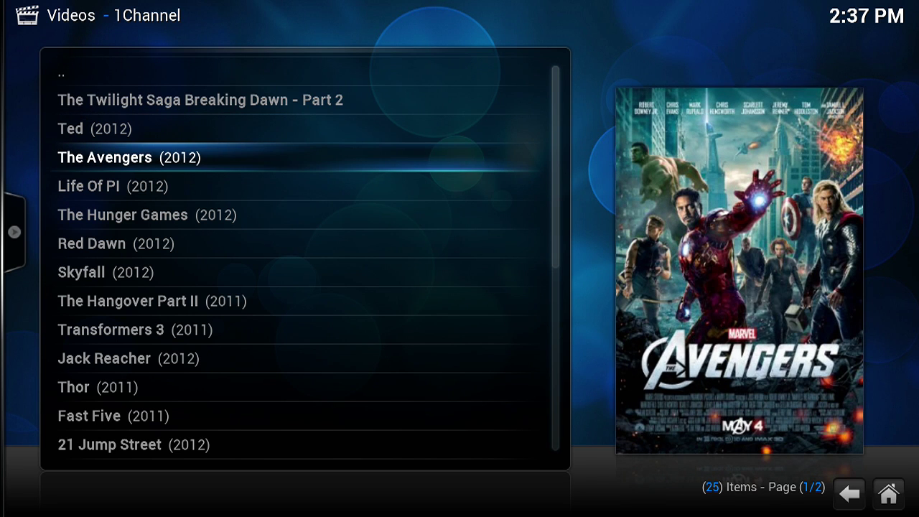
pyautogui.click(104, 157)
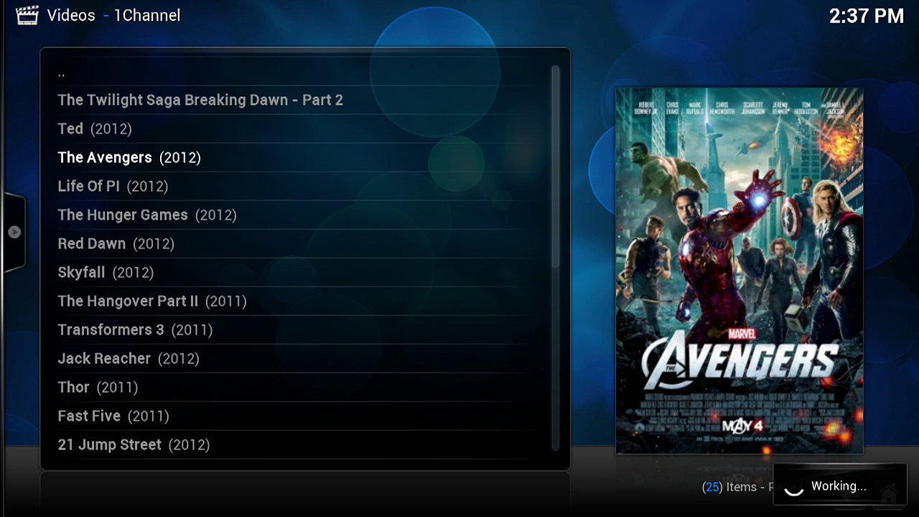
pyautogui.press('Down')
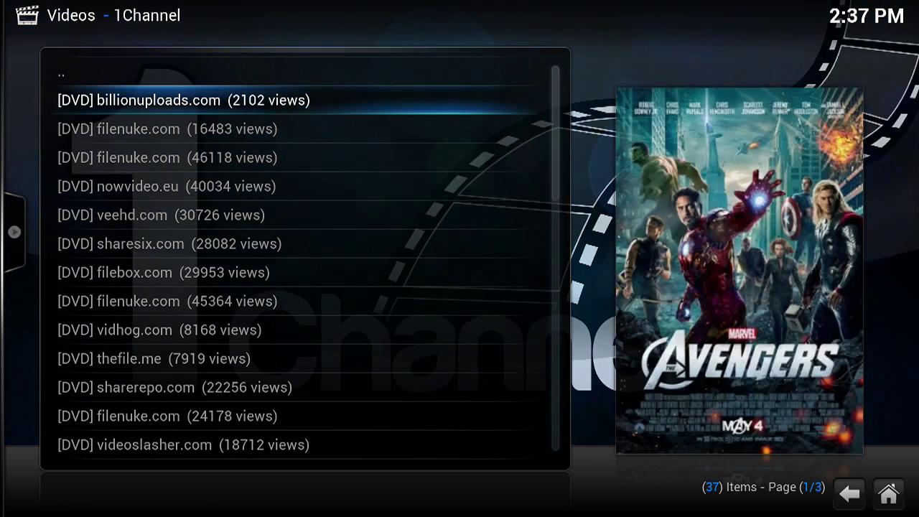
pyautogui.press('Up')
pyautogui.press('Up')
pyautogui.press('Down')
pyautogui.press('Down')
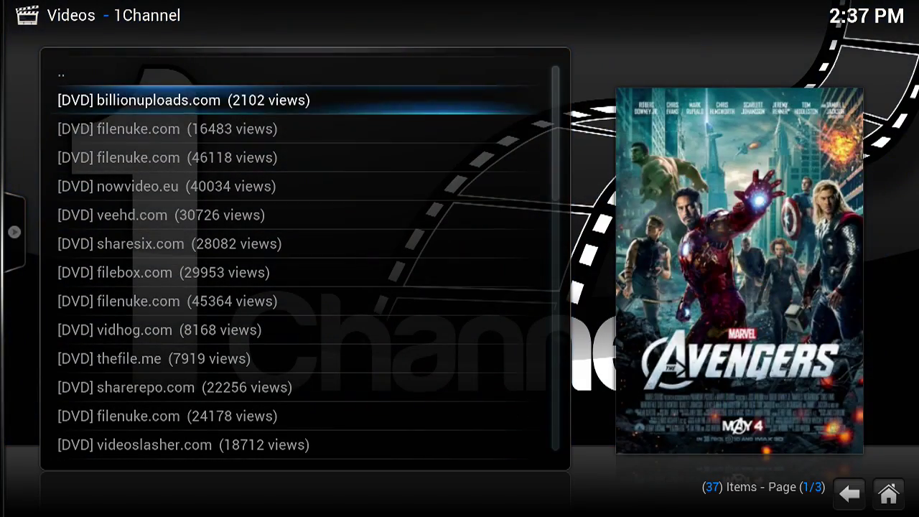
pyautogui.press('Down')
pyautogui.press('Up')
pyautogui.press('Up')
pyautogui.press('Return')
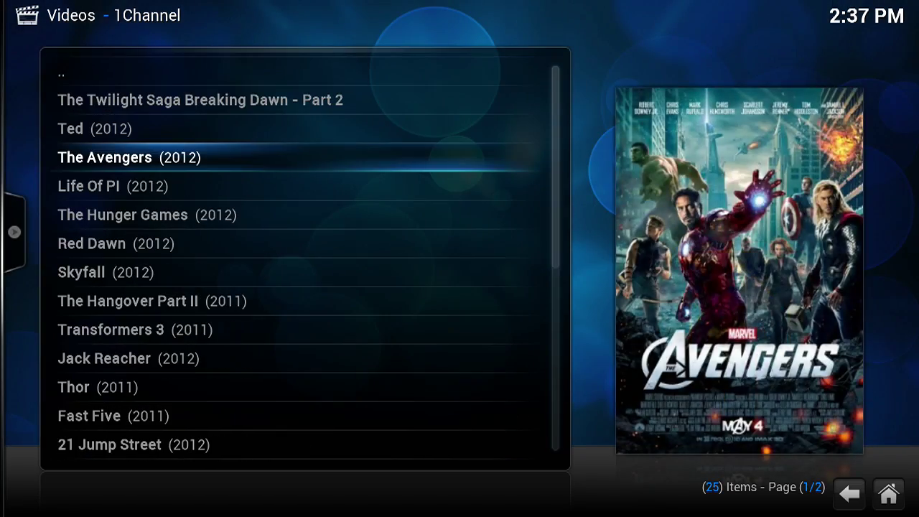
pyautogui.press('BackSpace')
pyautogui.press('BackSpace')
# Step: Exit the 1Channel add-on back to the XBMC home screen
pyautogui.press('Escape')
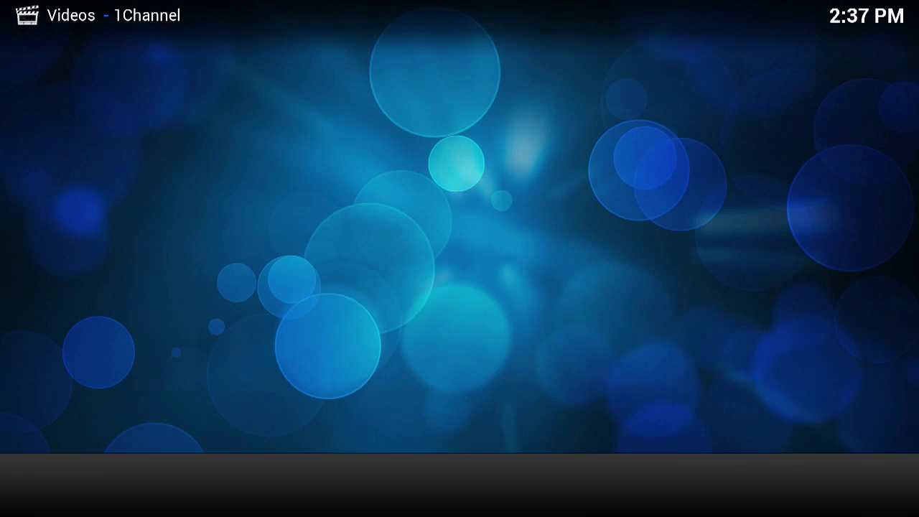